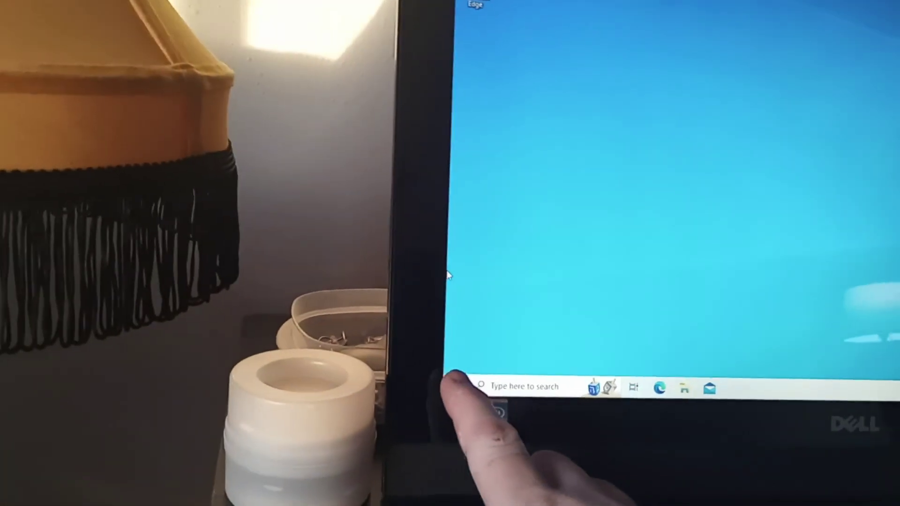
Open Windows Settings from Start and go to the System display page.
key(super)
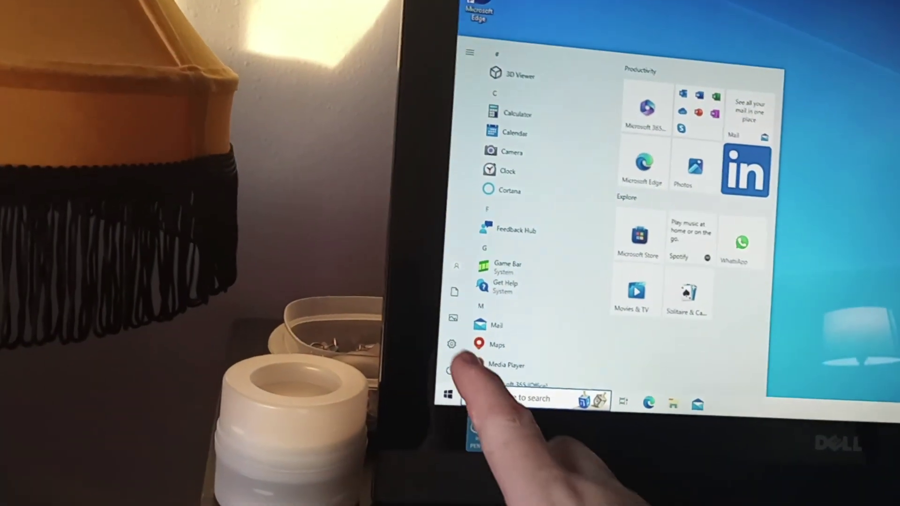
click(463, 332)
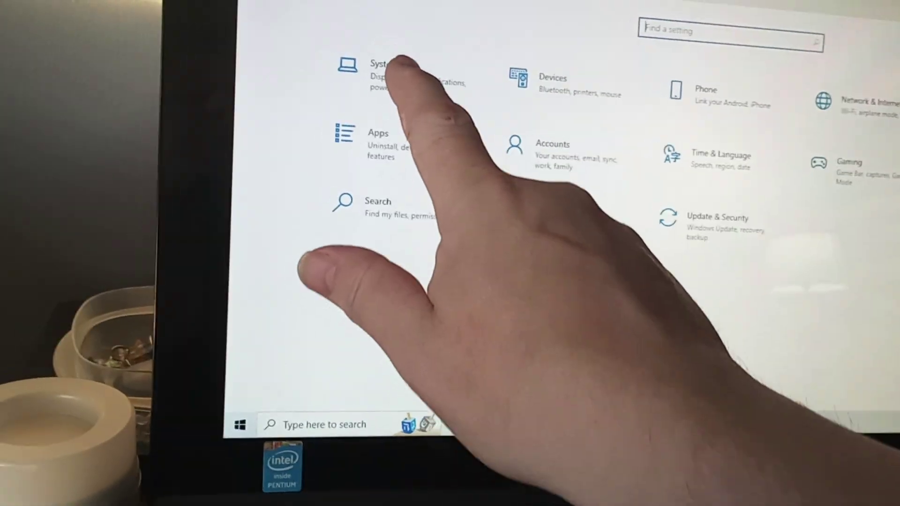
click(383, 70)
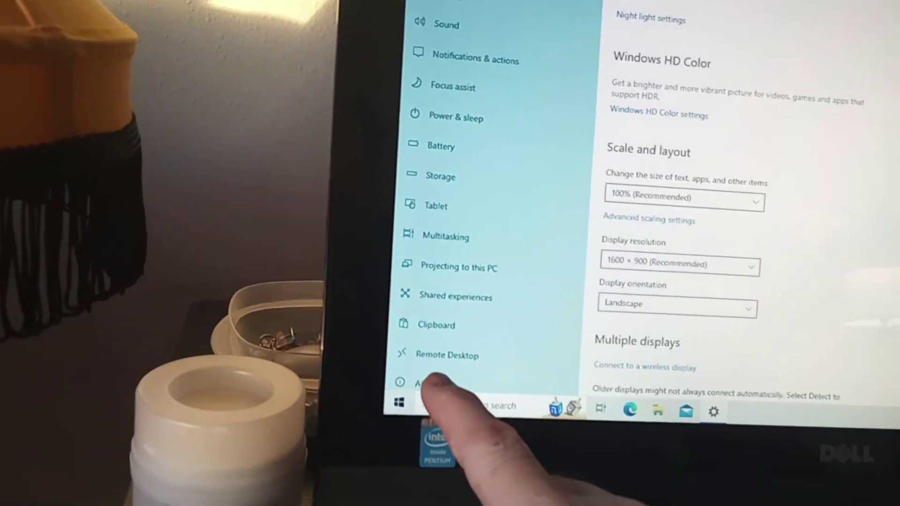
Select About in the System sidebar to show the PC's specifications.
click(425, 383)
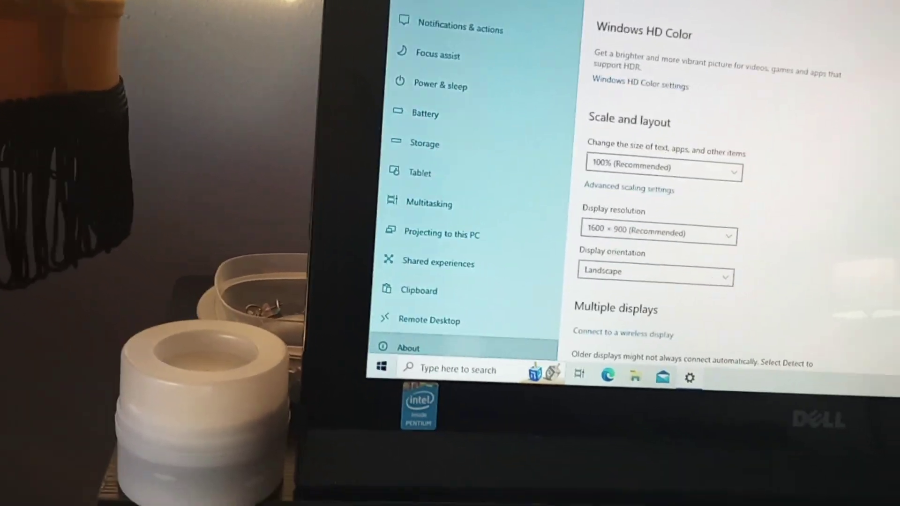